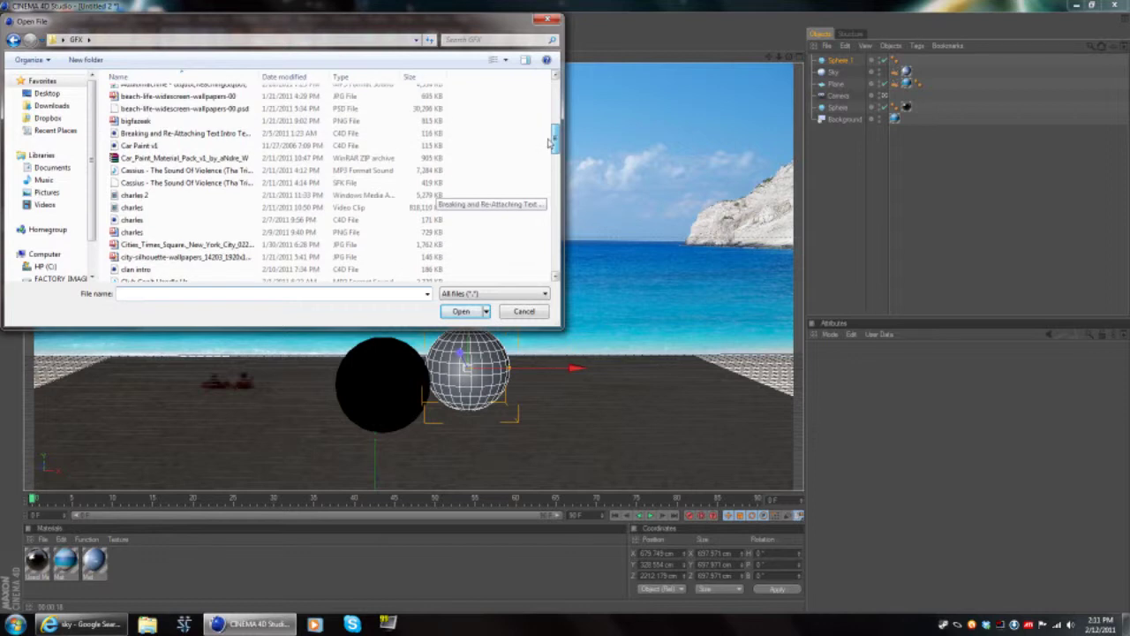
- Load the materials from the Car Paint v1 file into the current scene
click(194, 146)
click(460, 311)
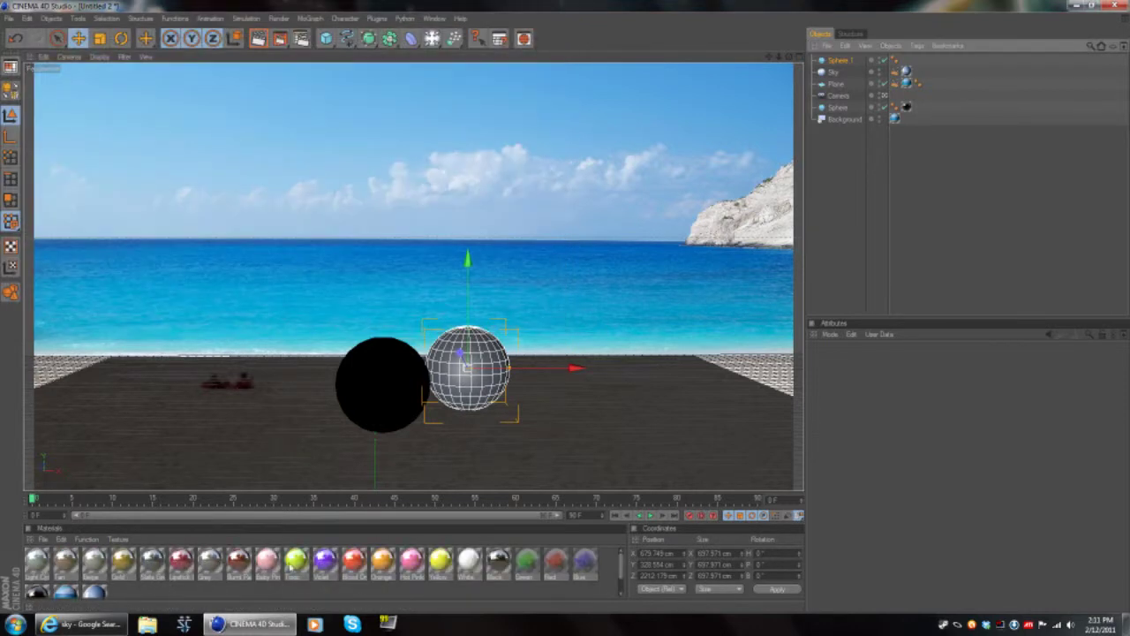
- Apply the Blue car paint material to Sphere.1 and render the view to check it
click(583, 560)
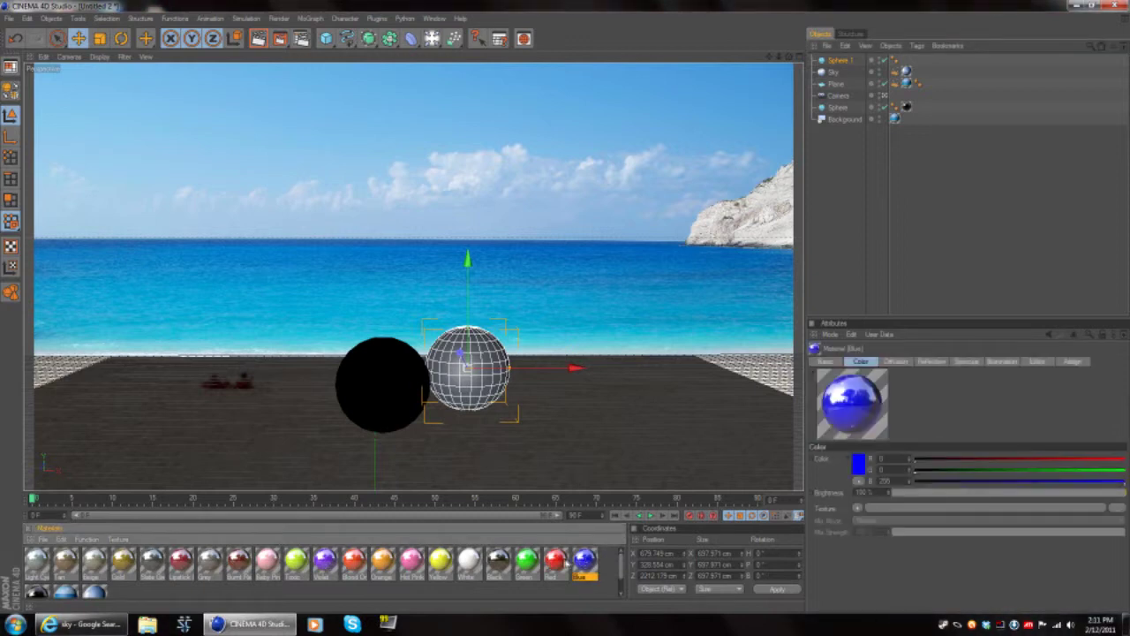
click(563, 561)
click(584, 563)
drag(851, 62, 843, 60)
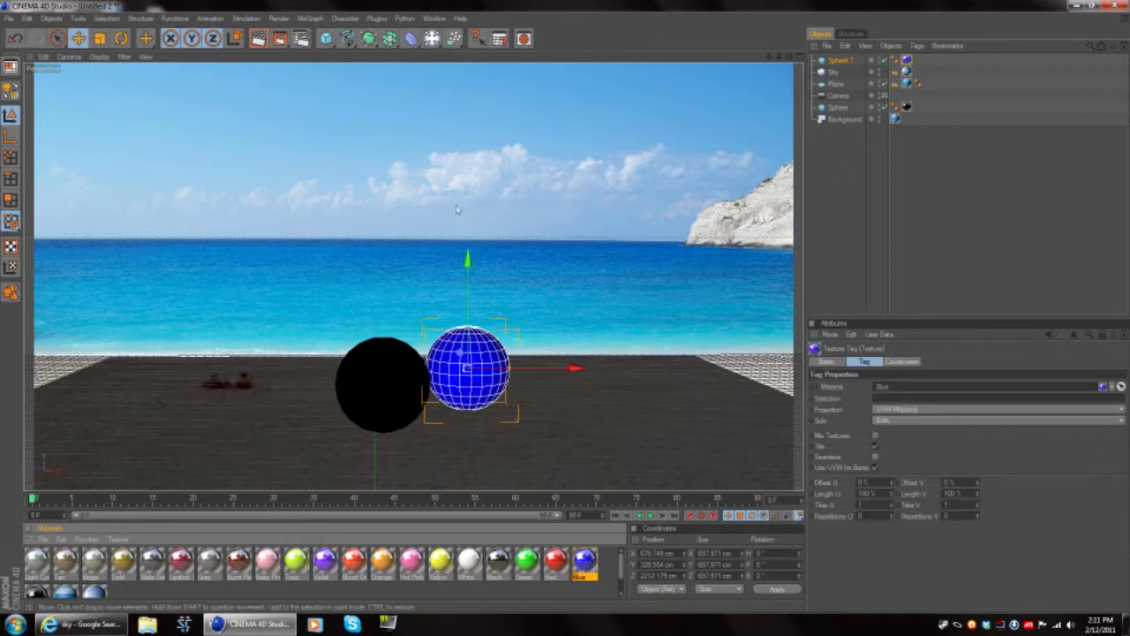
key(ctrl+r)
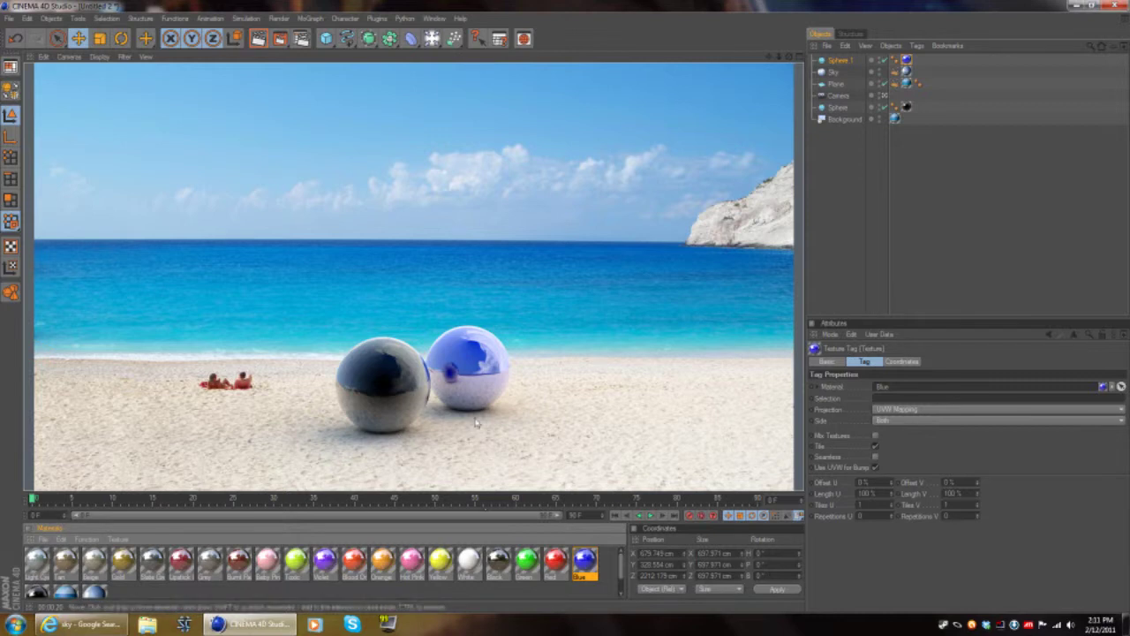
click(425, 313)
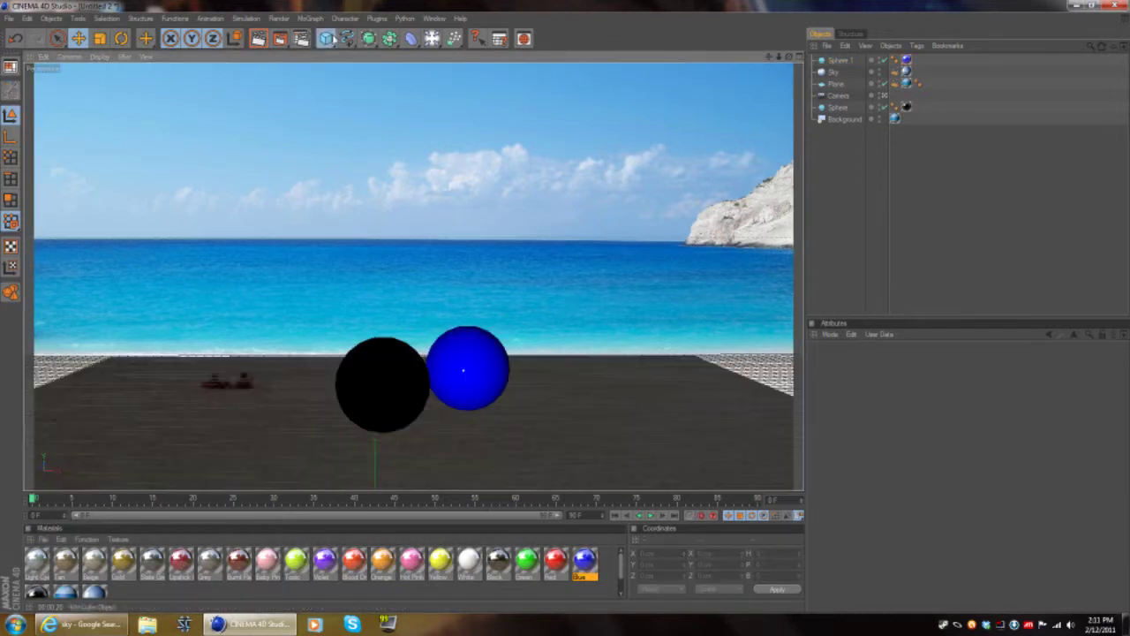
- Add a Landscape object, enlarge it to about 10299 × 135 × 9039 cm, and move it to about X 228 cm, Z 1699 cm
drag(333, 40, 445, 116)
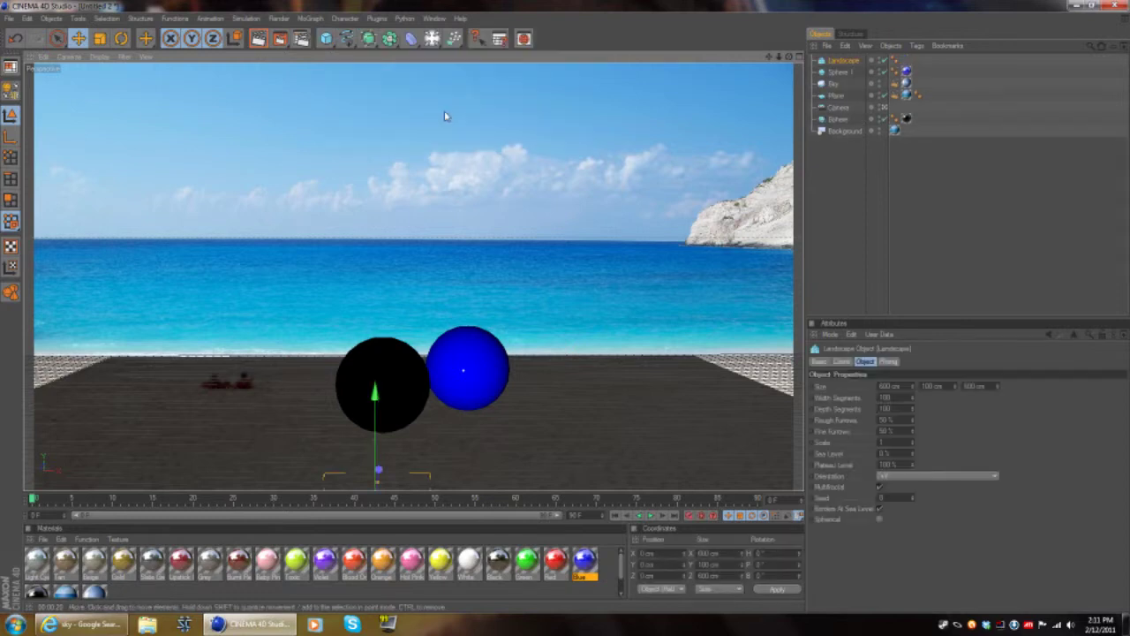
drag(379, 483, 376, 464)
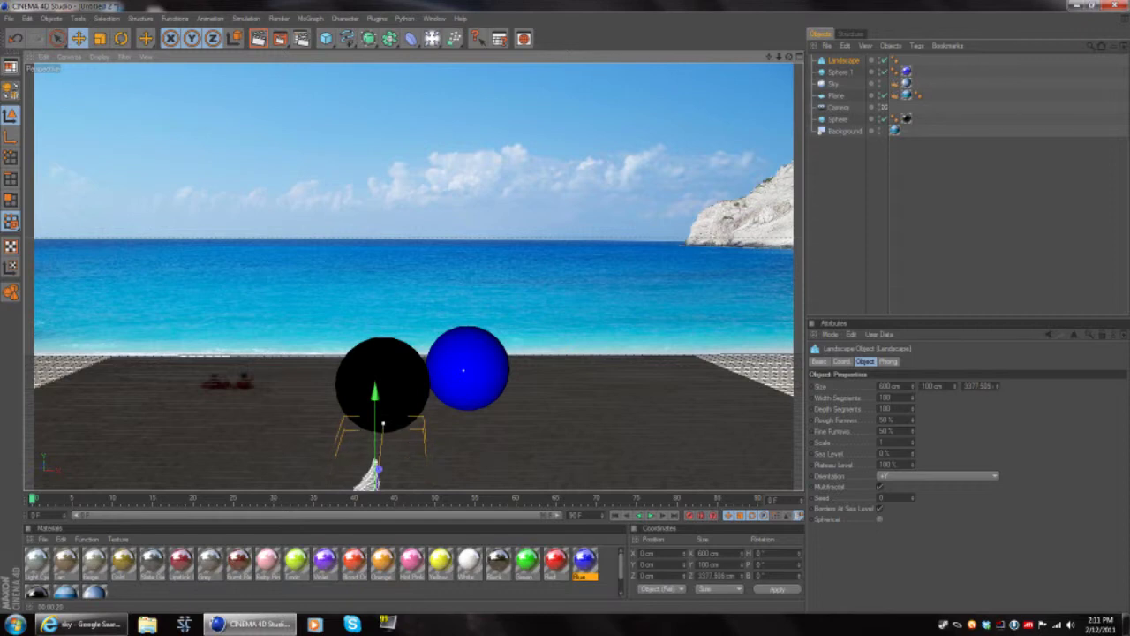
drag(384, 420, 386, 393)
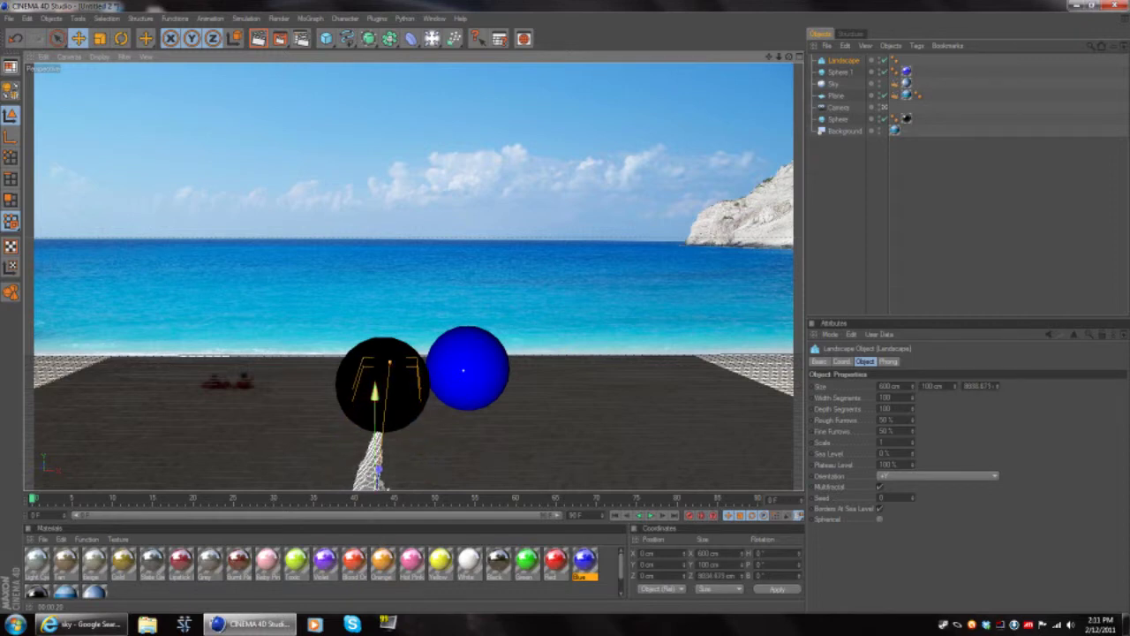
drag(378, 477, 379, 470)
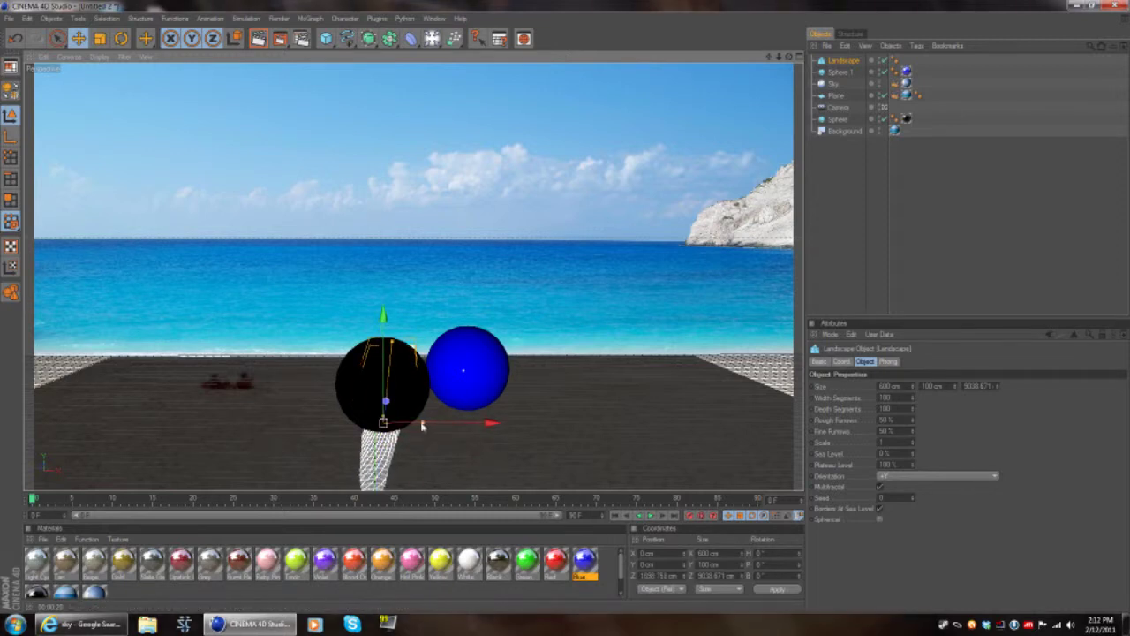
drag(418, 422, 793, 421)
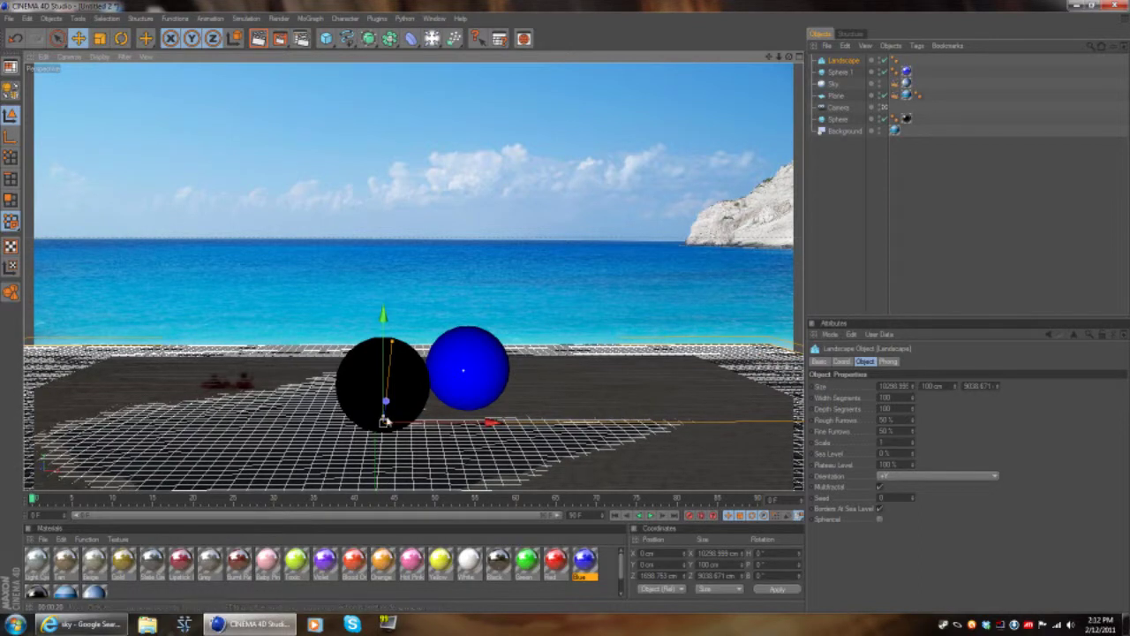
drag(383, 421, 383, 407)
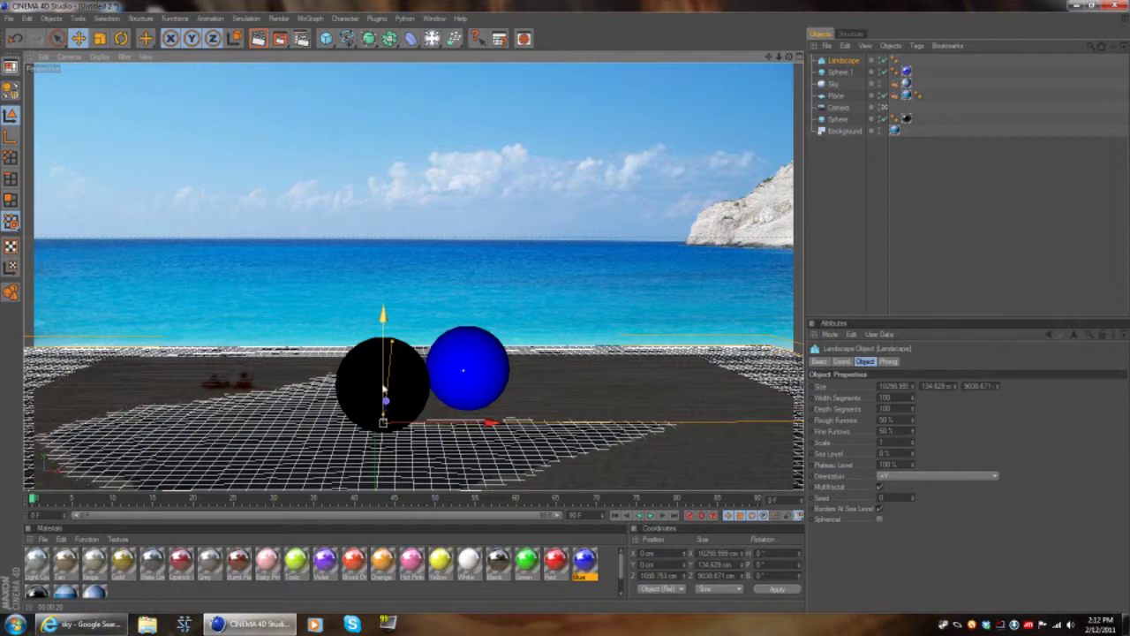
drag(490, 422, 519, 422)
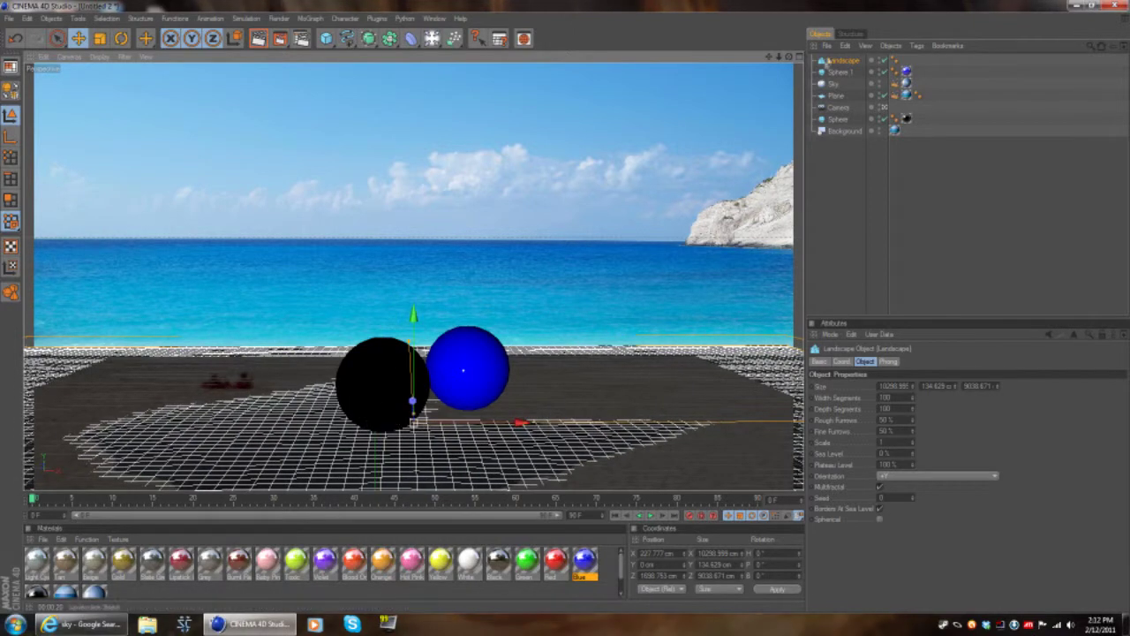
- Raise both spheres together slightly above the ground and render the view
click(835, 95)
click(837, 120)
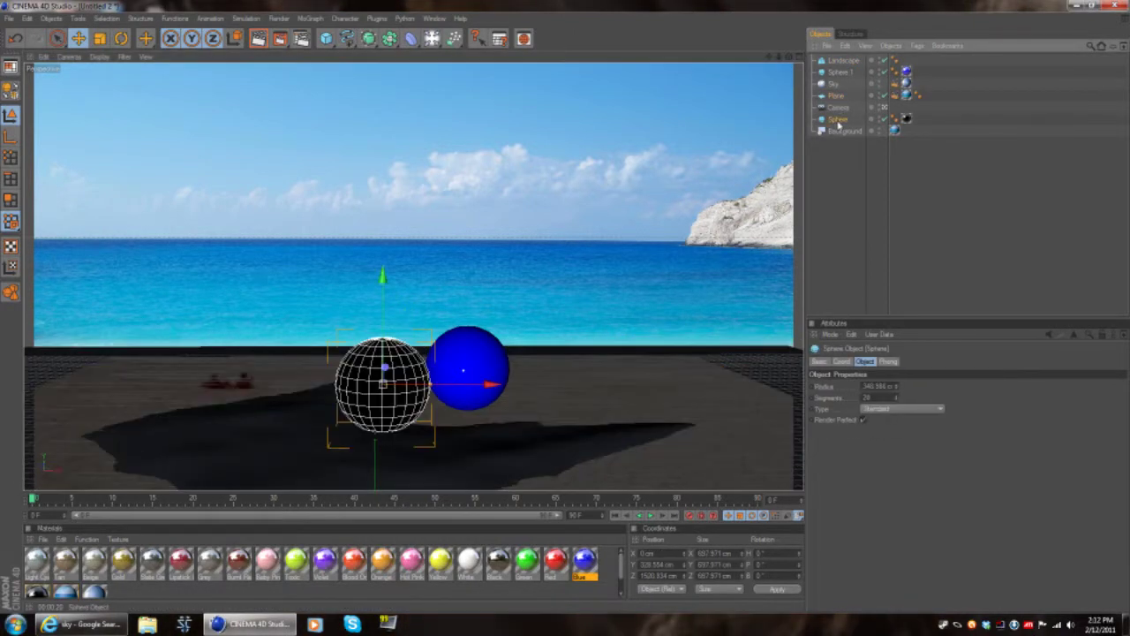
click(837, 119)
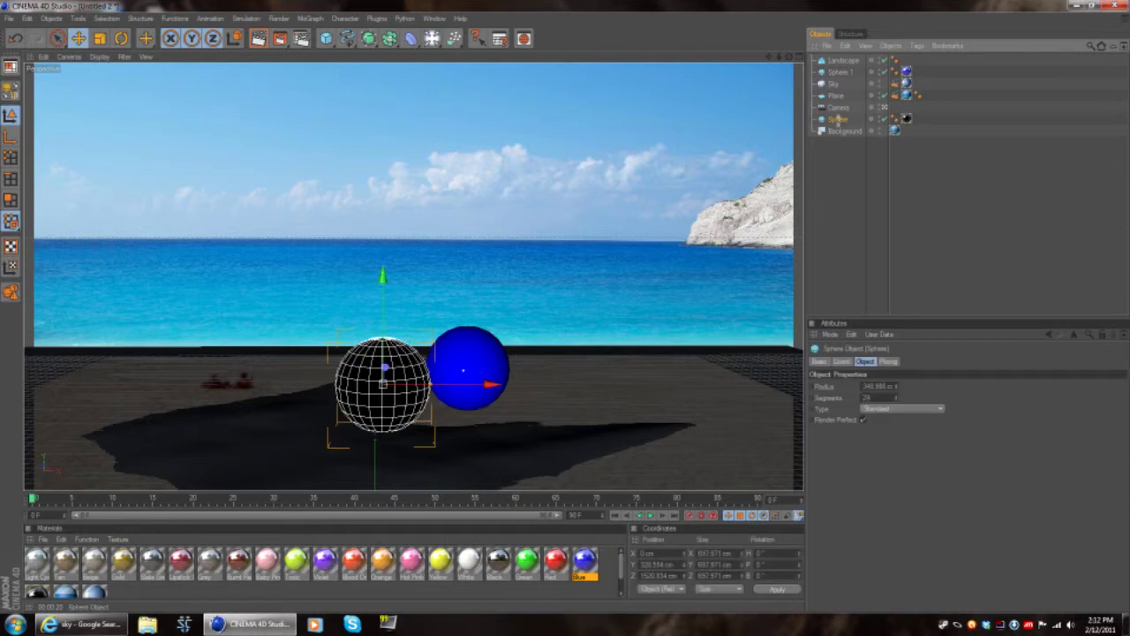
ctrl+click(840, 73)
drag(427, 293, 427, 288)
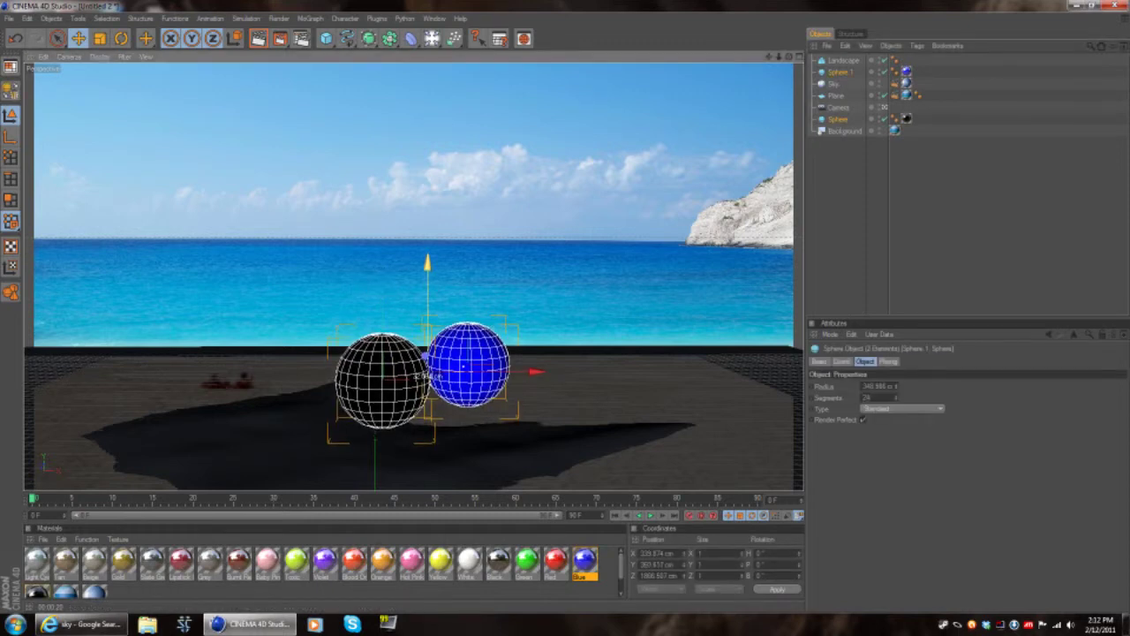
click(258, 39)
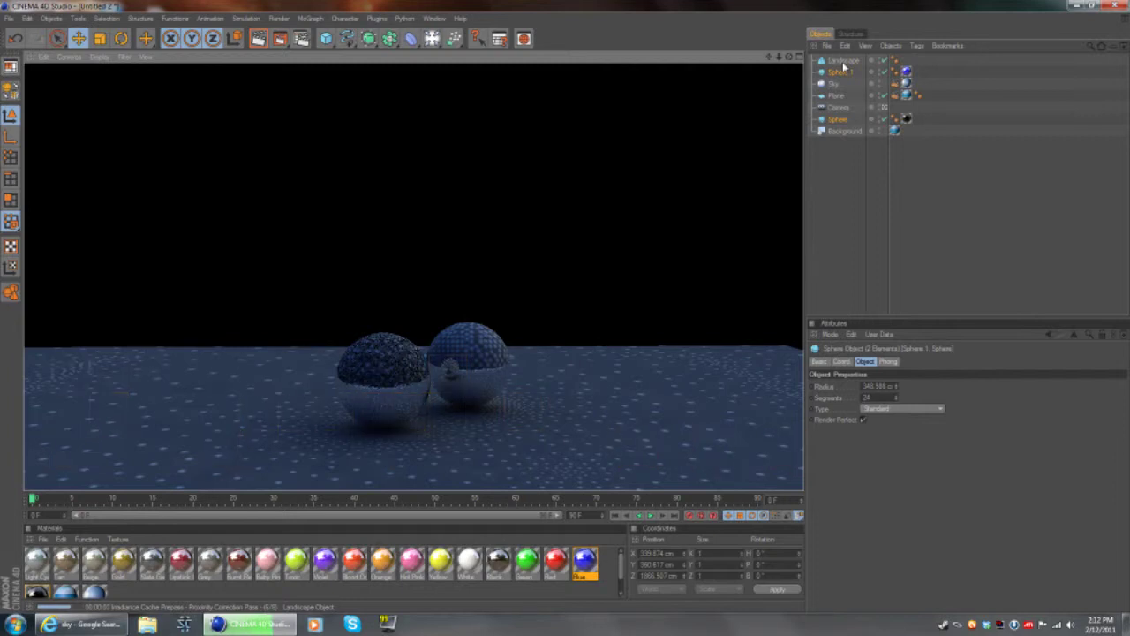
- Delete the Plane object and raise the landscape to a Y position of about 89 cm
click(841, 96)
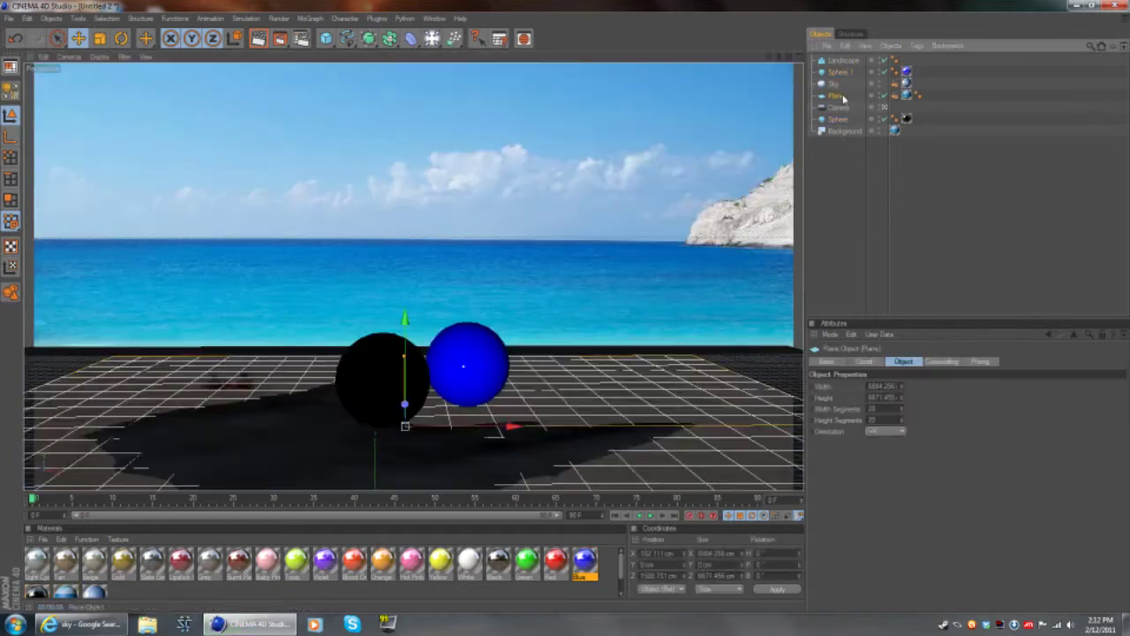
key(Delete)
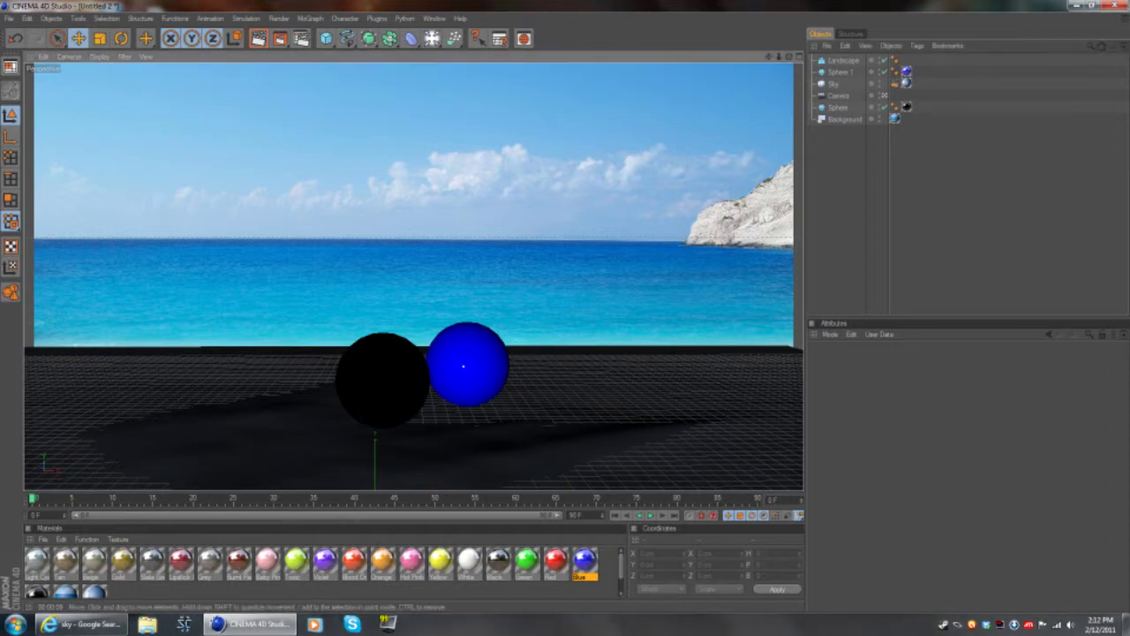
click(261, 452)
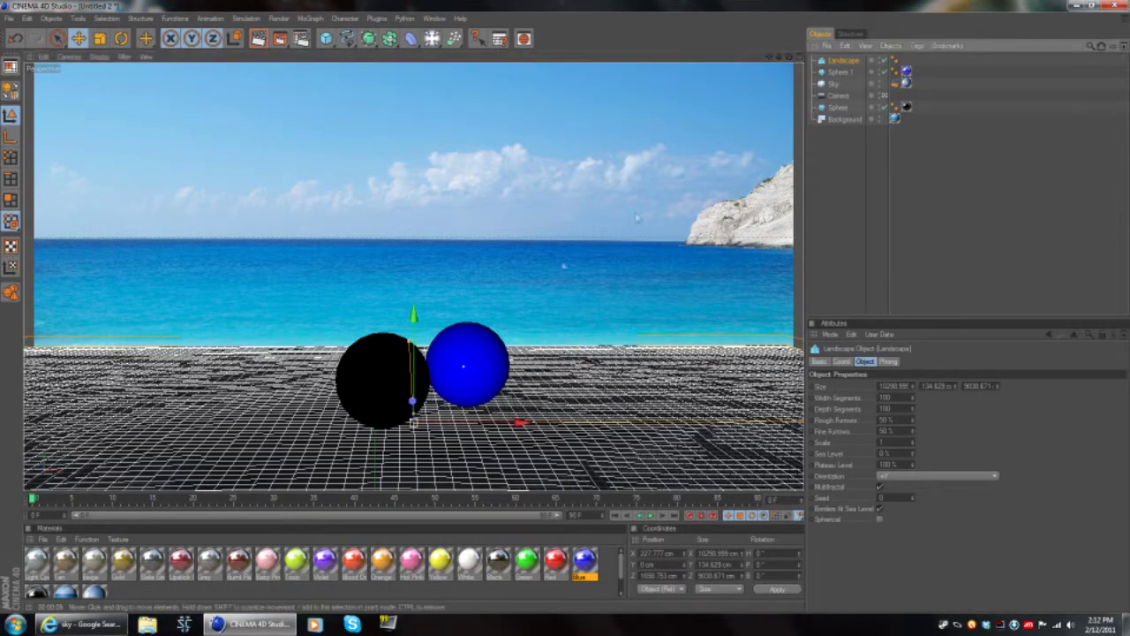
drag(418, 329, 419, 329)
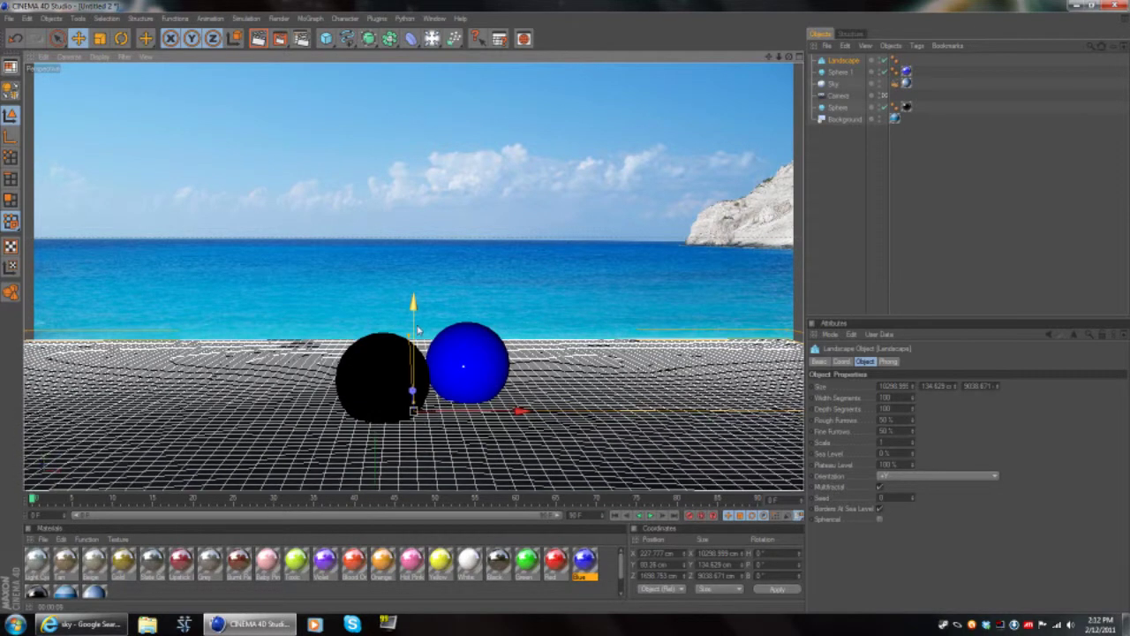
- Raise Sphere and Sphere.1 together so they sit above the raised landscape
click(840, 72)
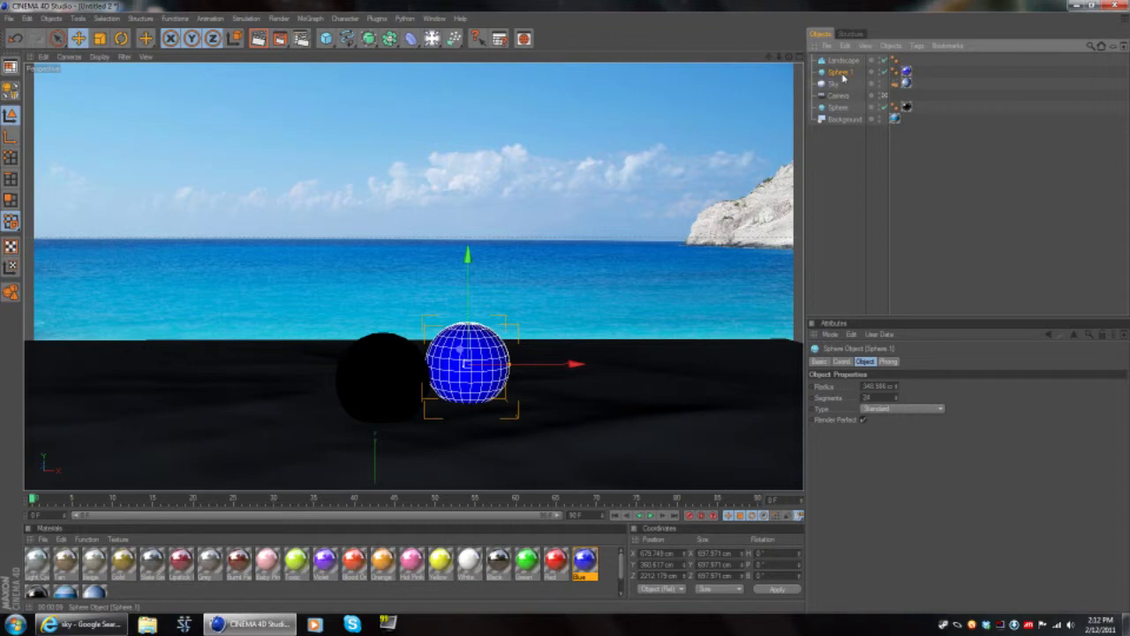
ctrl+click(837, 107)
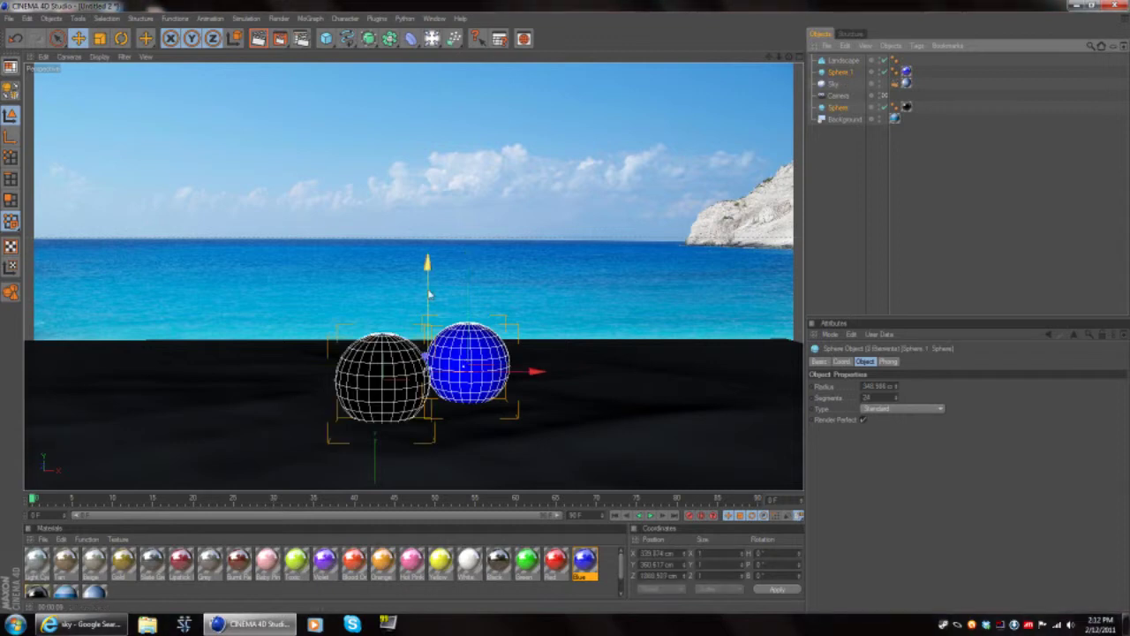
drag(429, 294, 429, 279)
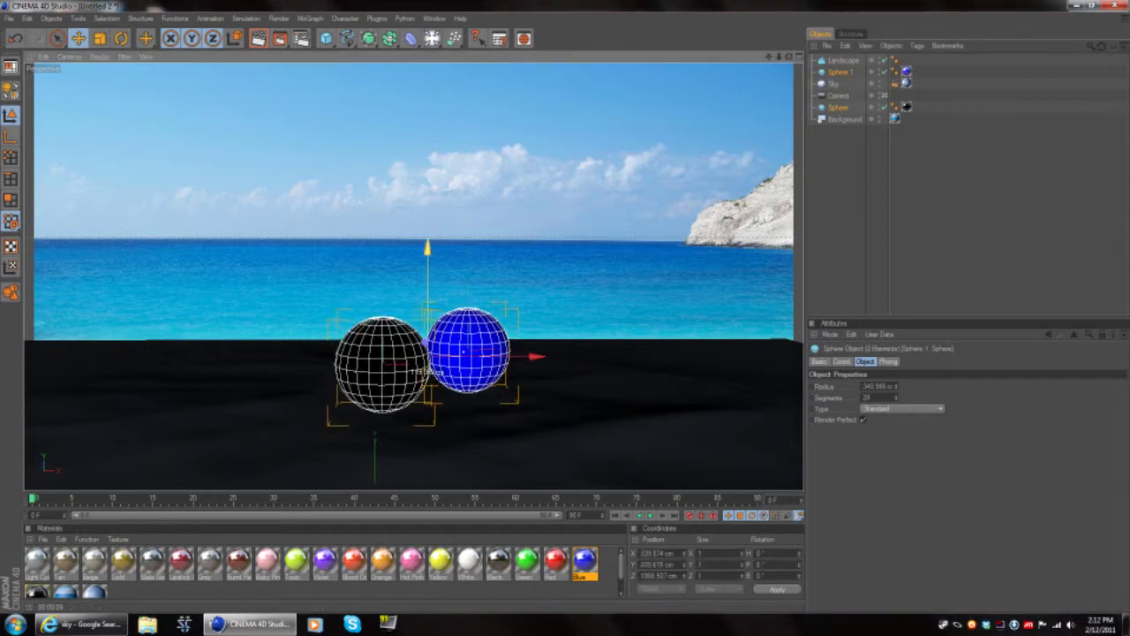
- Copy the Background's frontal-projected beach texture onto the Landscape object and render the view
click(841, 62)
click(894, 118)
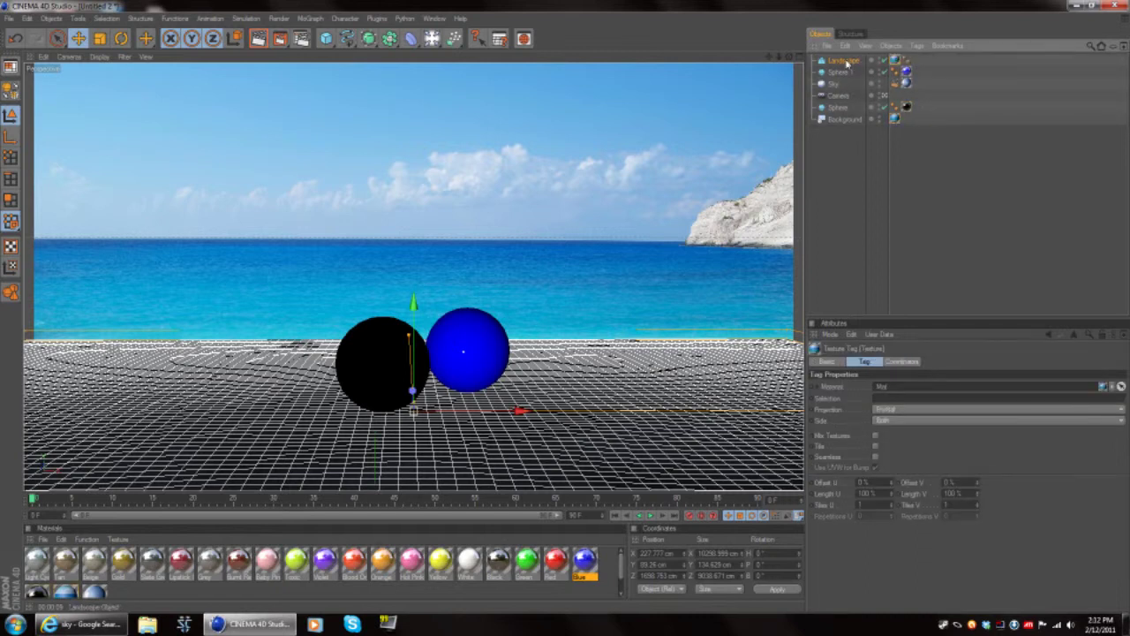
click(257, 39)
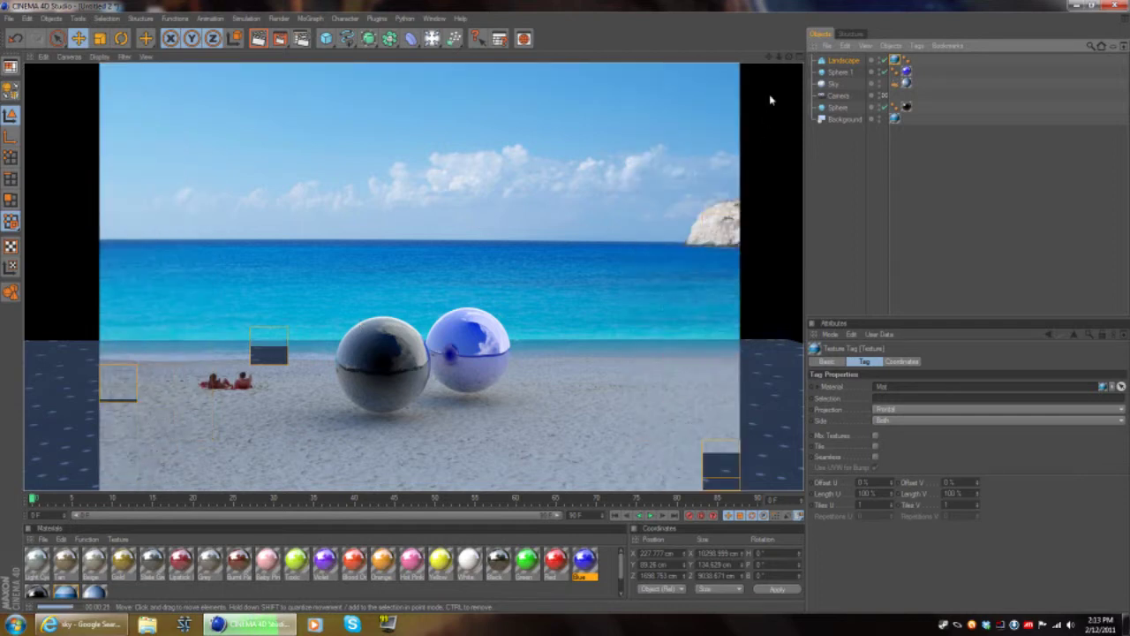
- Add a Compositing tag to the Landscape with Compositing Background enabled, and render the view
click(847, 61)
right_click(858, 64)
mouse_move(882, 65)
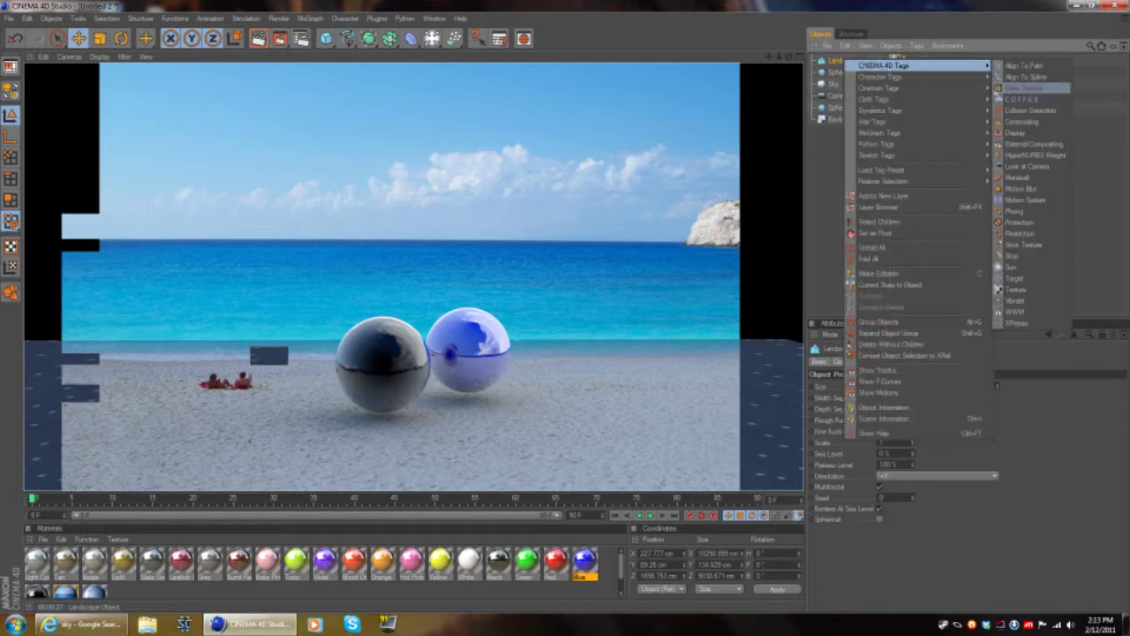
click(1028, 121)
click(968, 397)
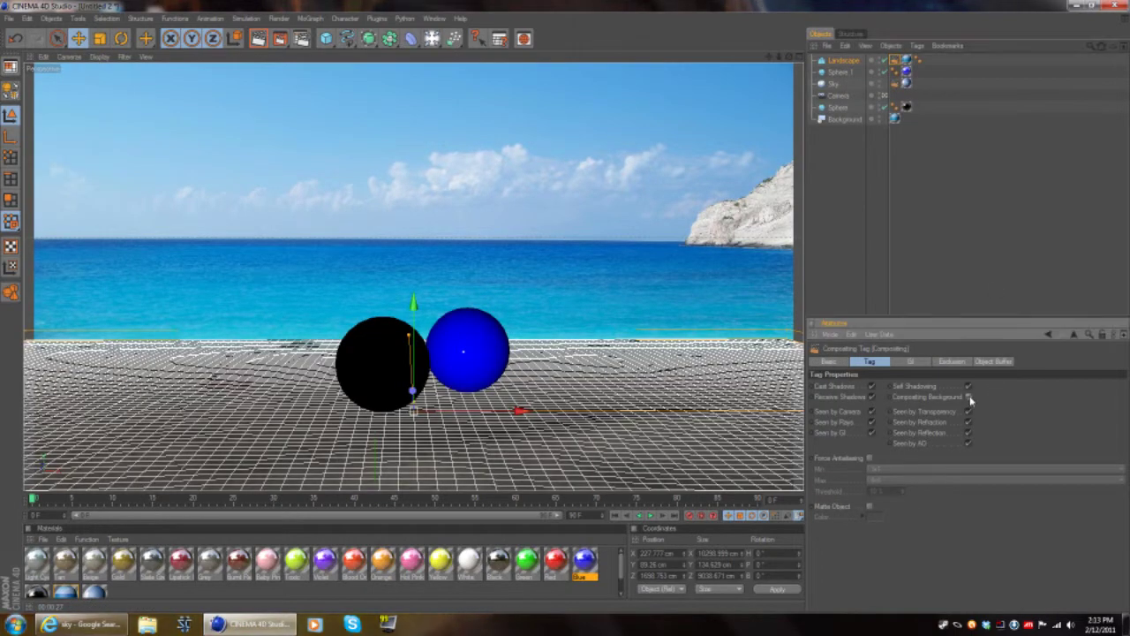
click(257, 38)
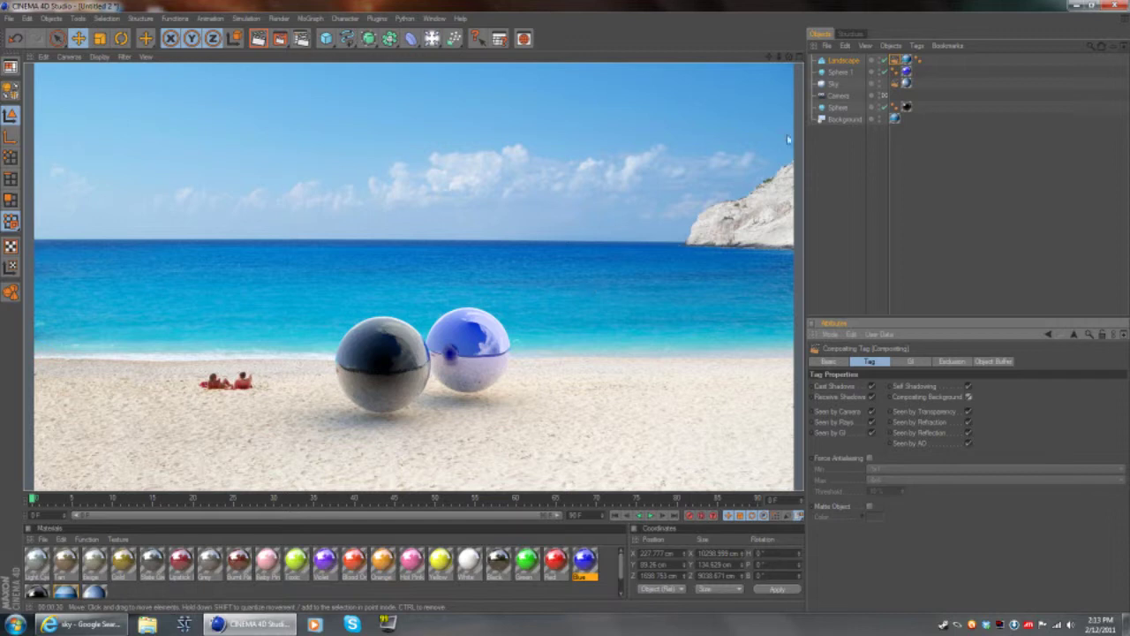
- Inspect the Sky's texture tag, view the sky wallpaper image from the desktop, and return to Cinema 4D
click(906, 83)
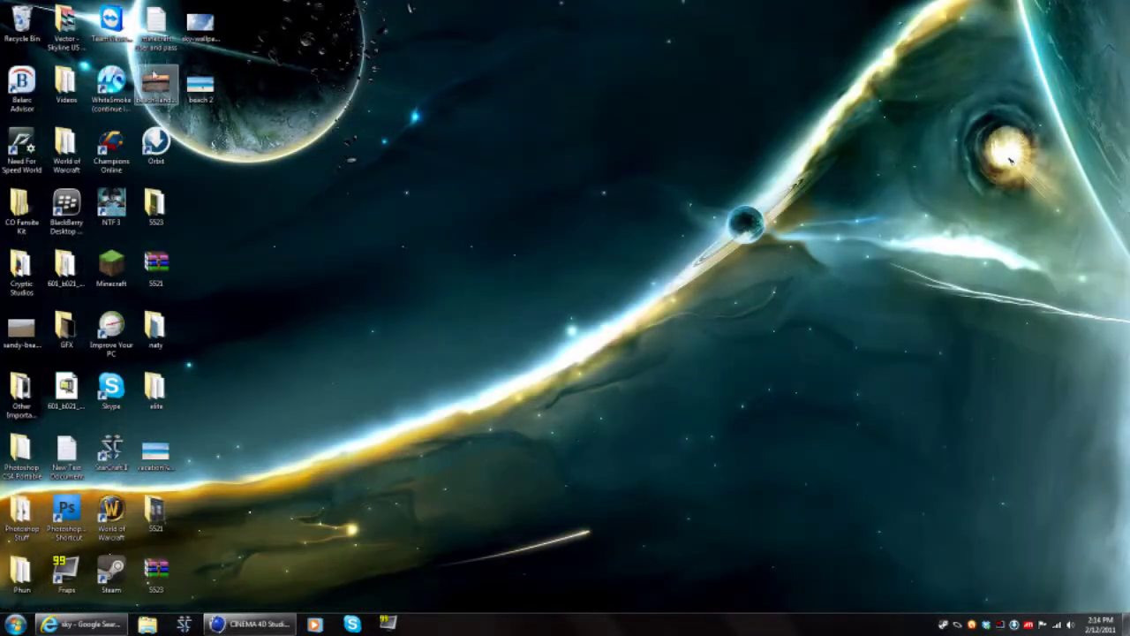
key(Up)
key(Right)
key(Return)
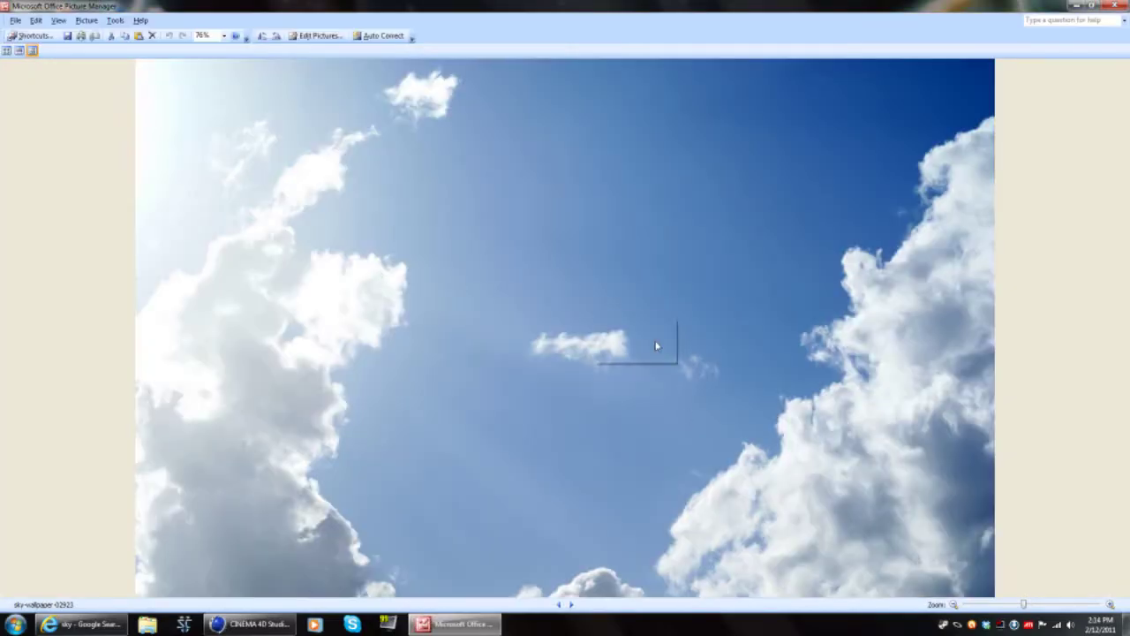
click(1116, 5)
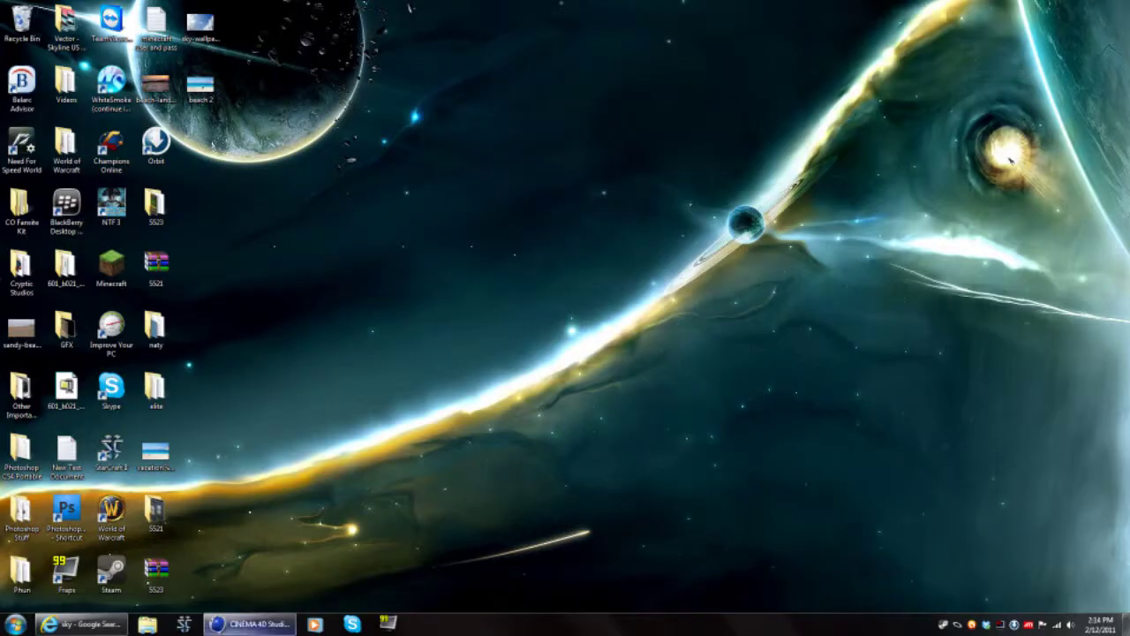
click(234, 627)
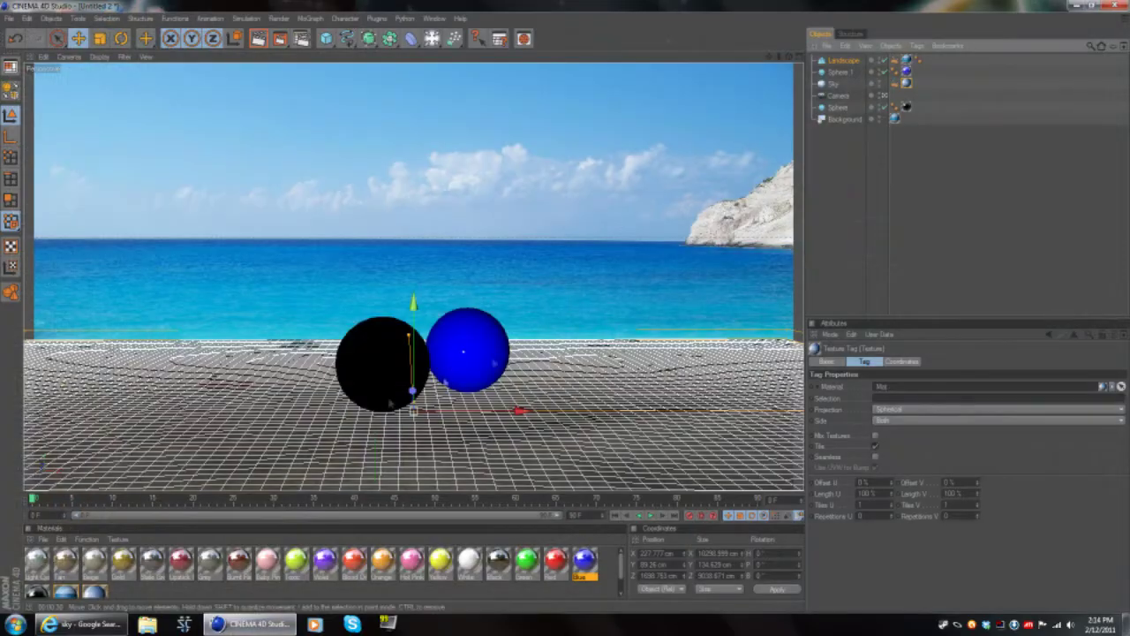
- Lower the blue Sphere.1 to a Y position of about 441 cm and render the view
click(847, 71)
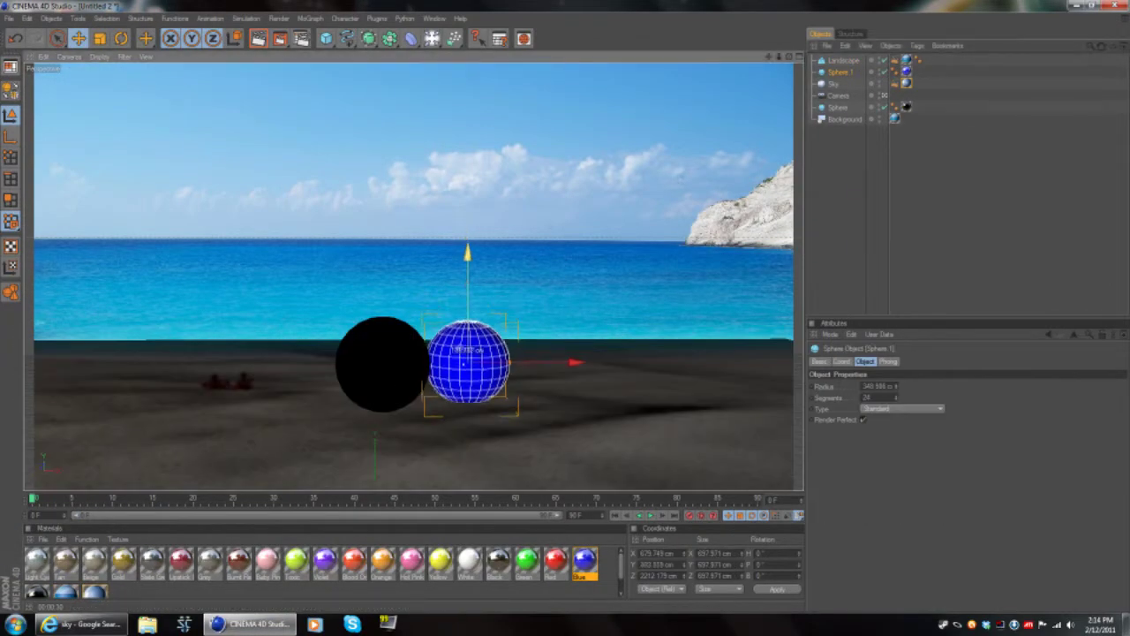
drag(468, 362, 468, 355)
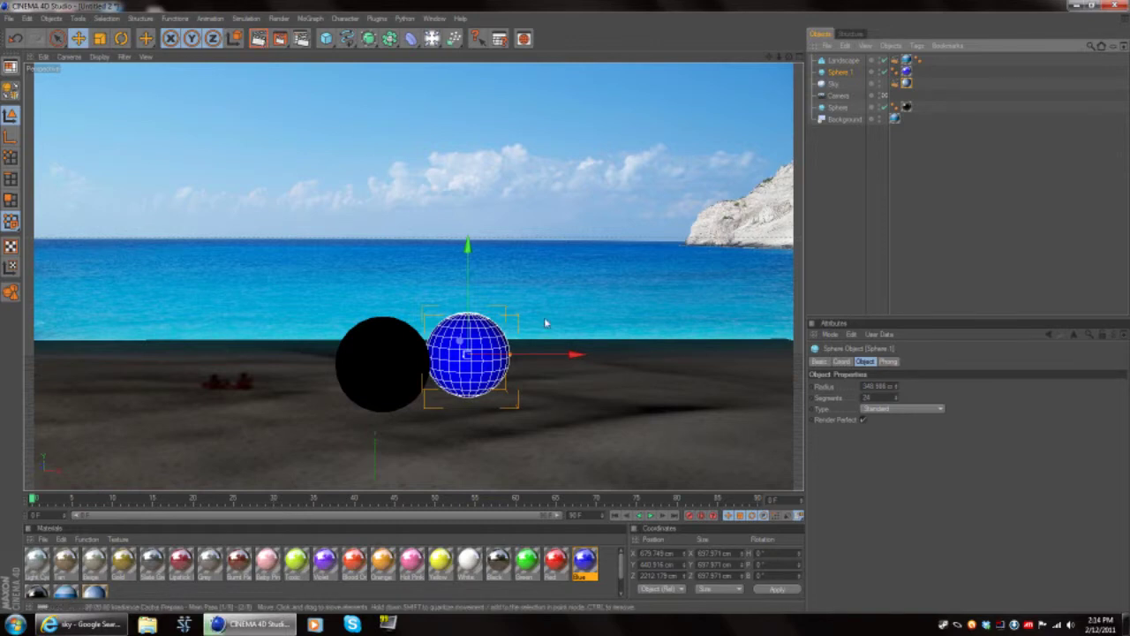
click(257, 38)
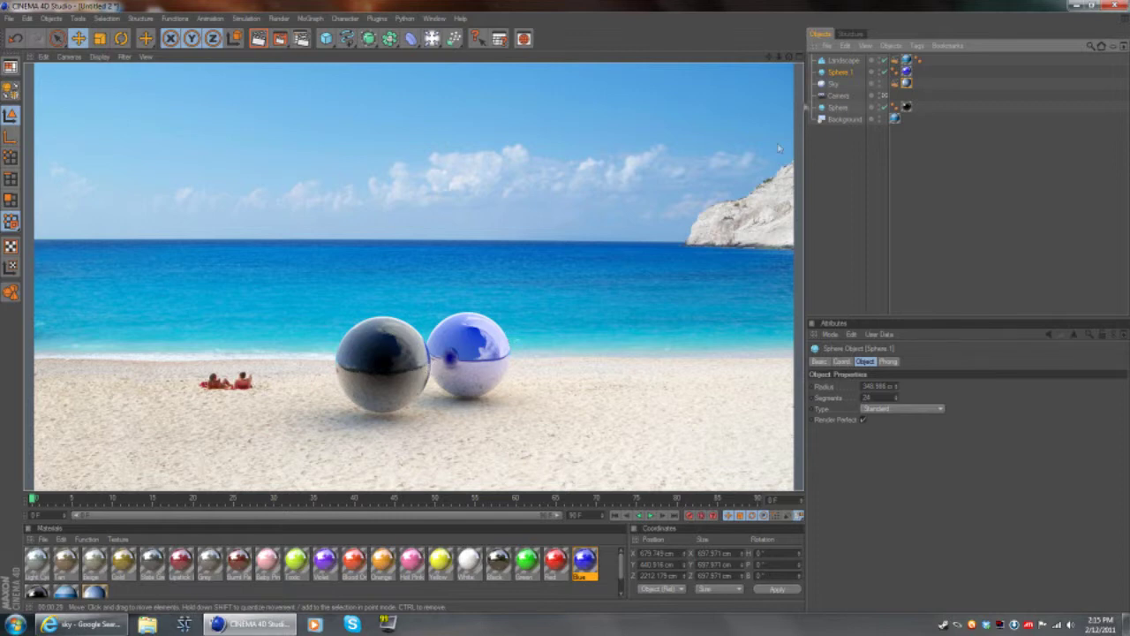
- Delete the black Sphere and render the view with only the blue sphere
click(844, 107)
key(Delete)
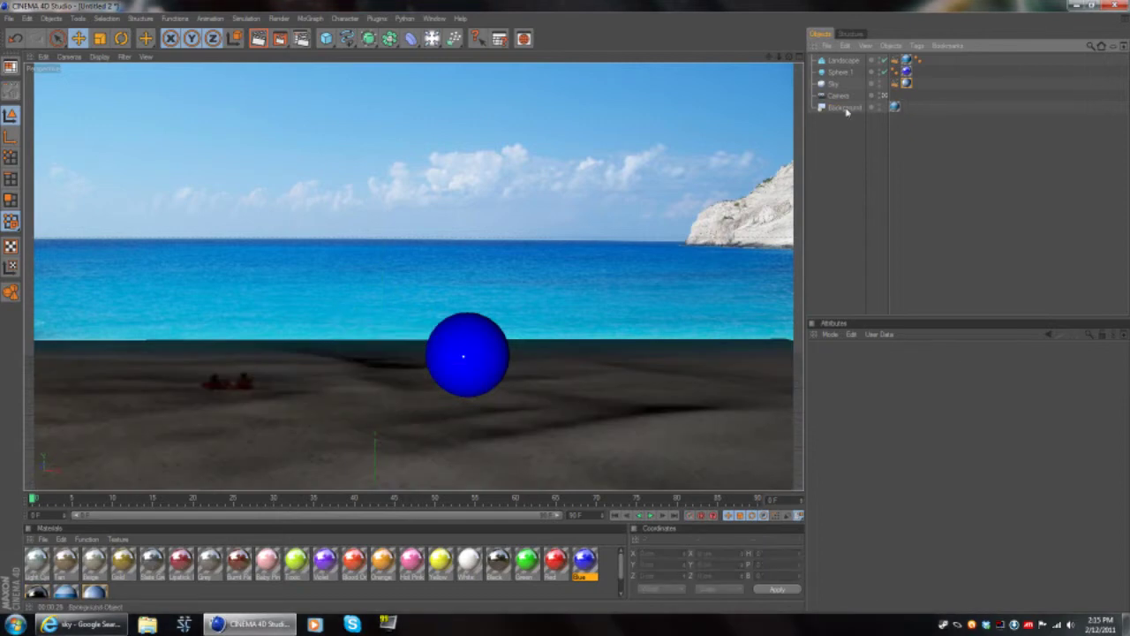
key(ctrl+r)
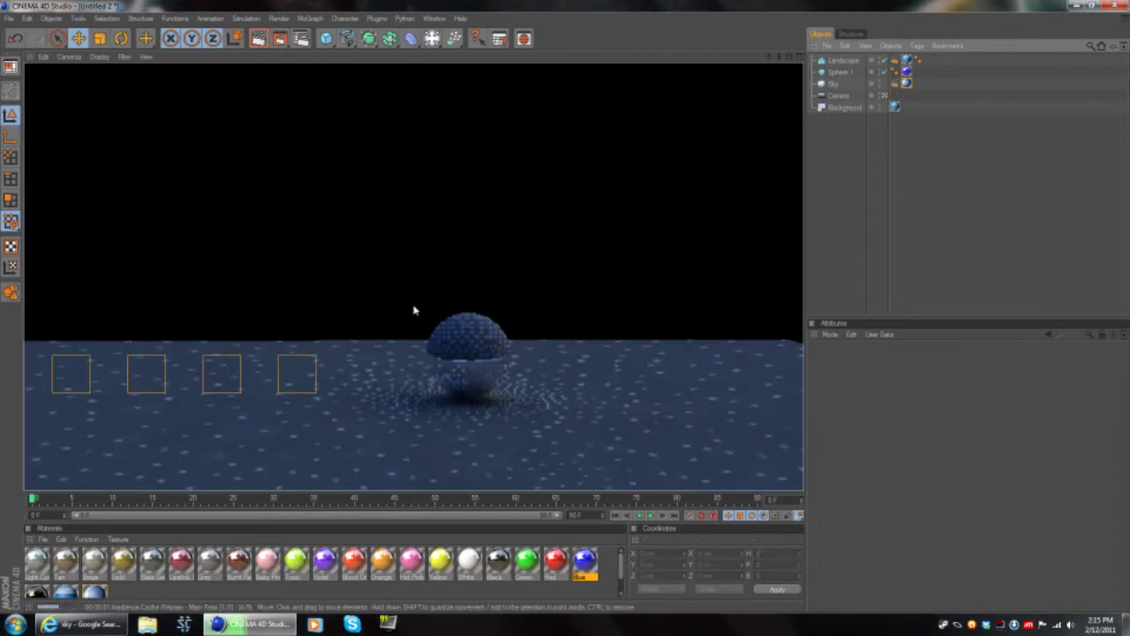